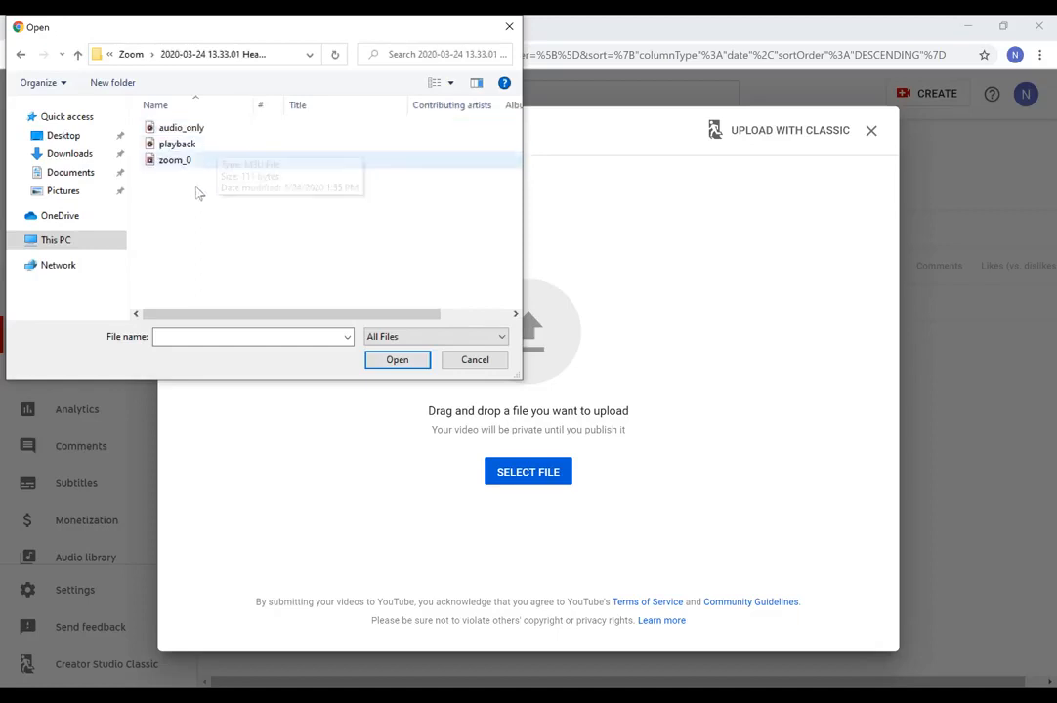
Step: Upload the zoom_0 recording and title the video "Test Caption Video"
click(172, 166)
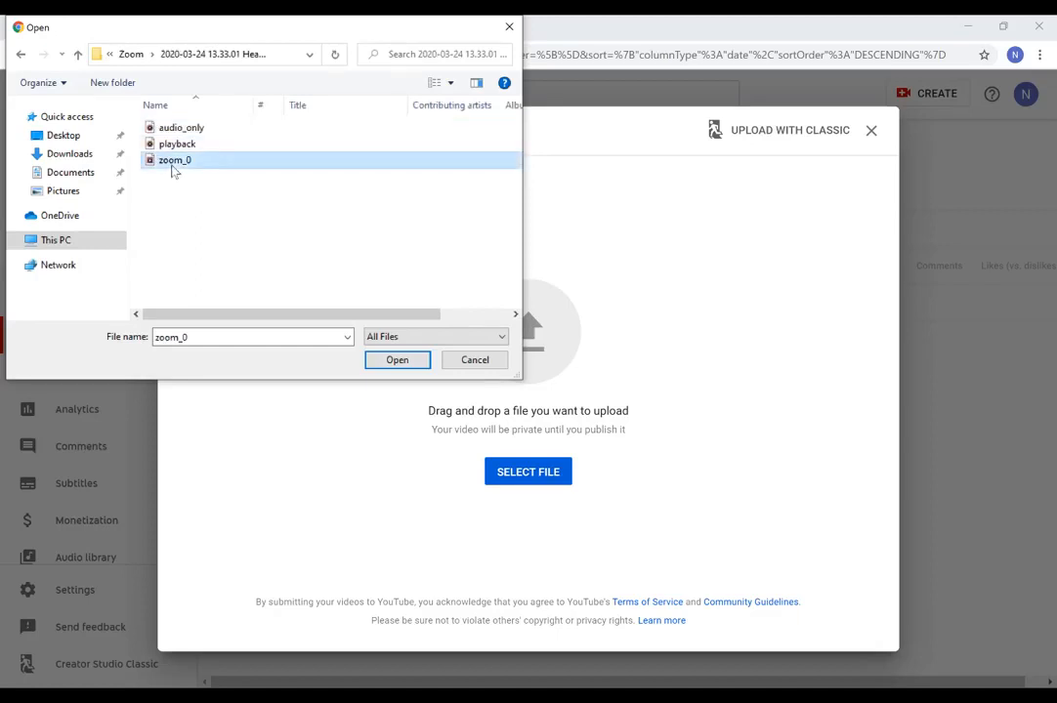
double_click(173, 163)
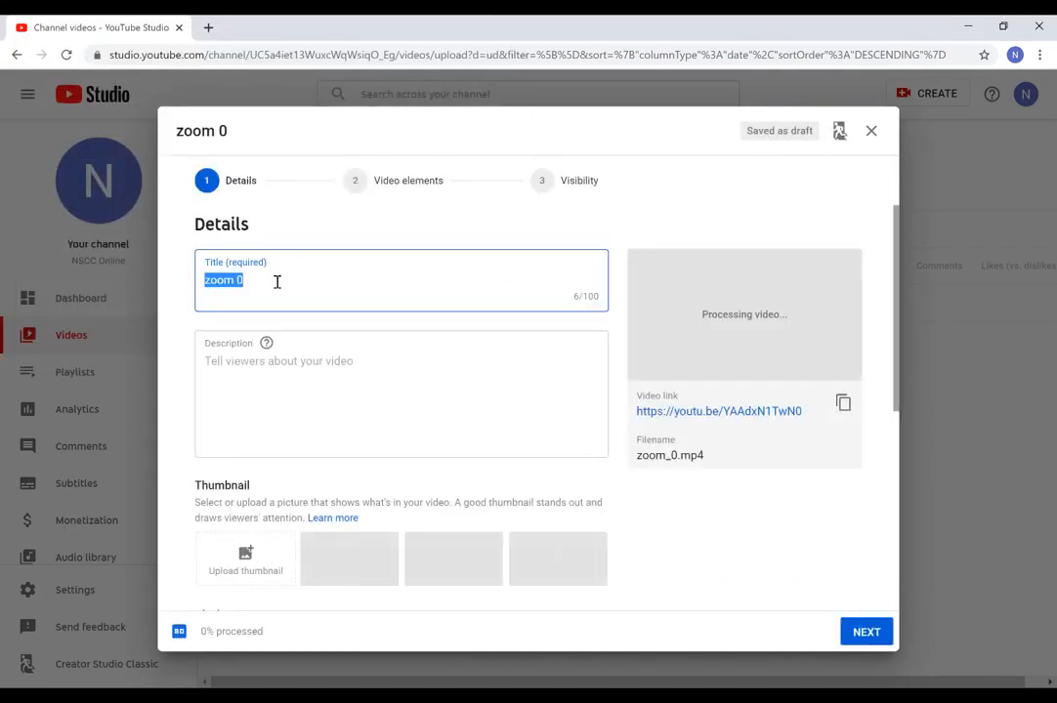
text(Test)
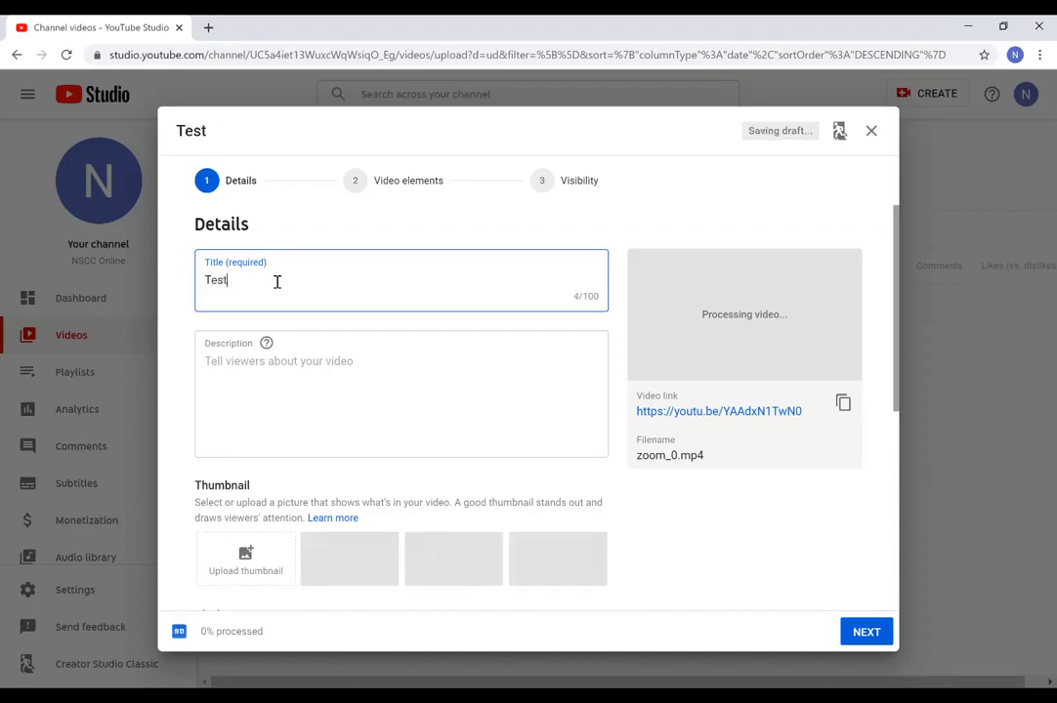
text( Caption Video)
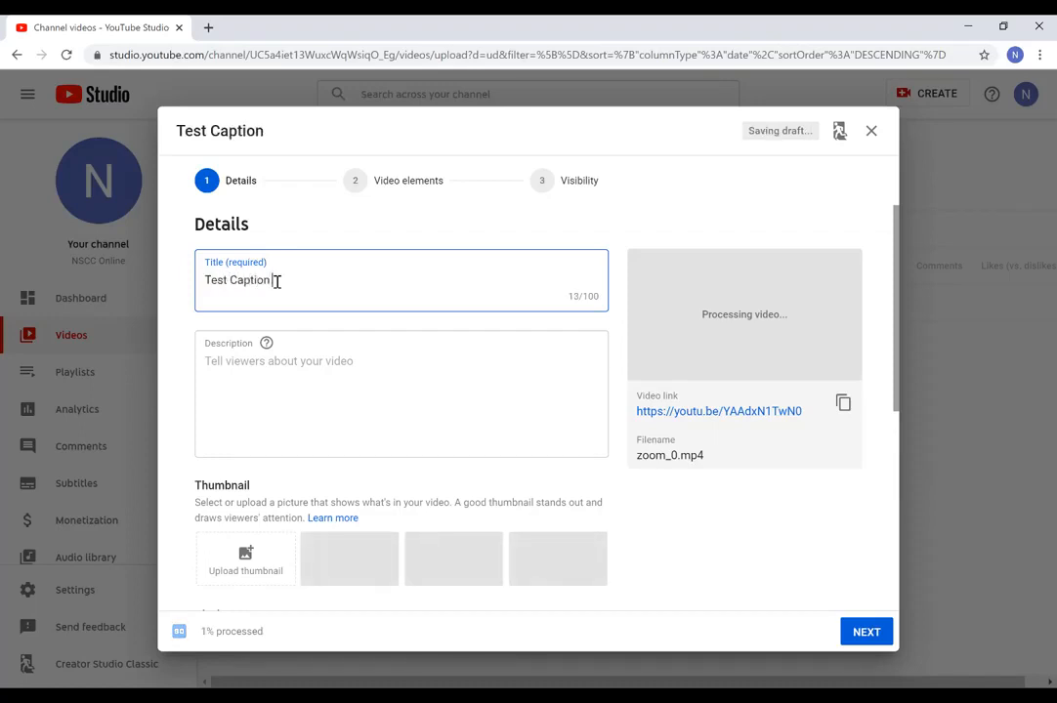
Step: Enter "Detailed description" as the video's description
key(Tab)
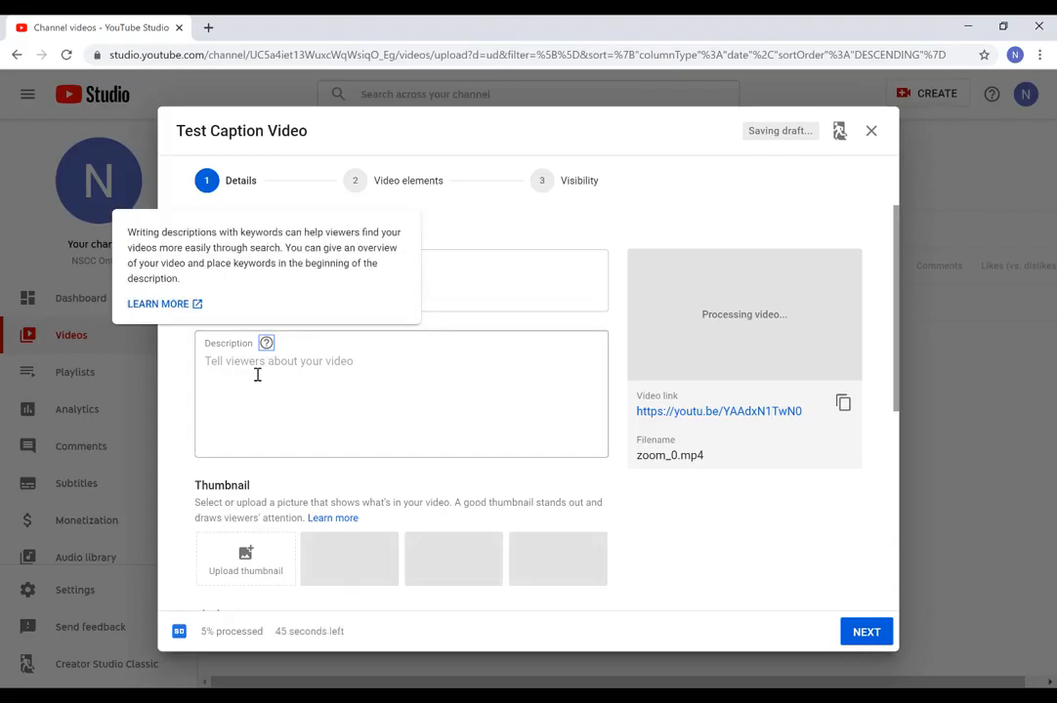
click(344, 363)
text(Detai)
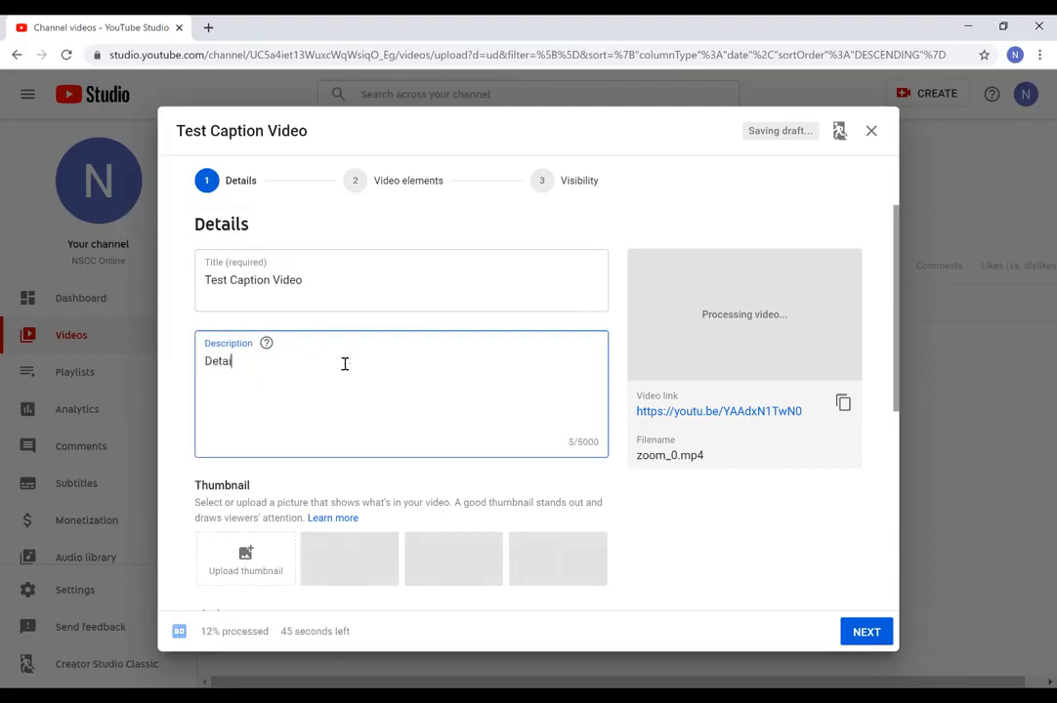
text(led description)
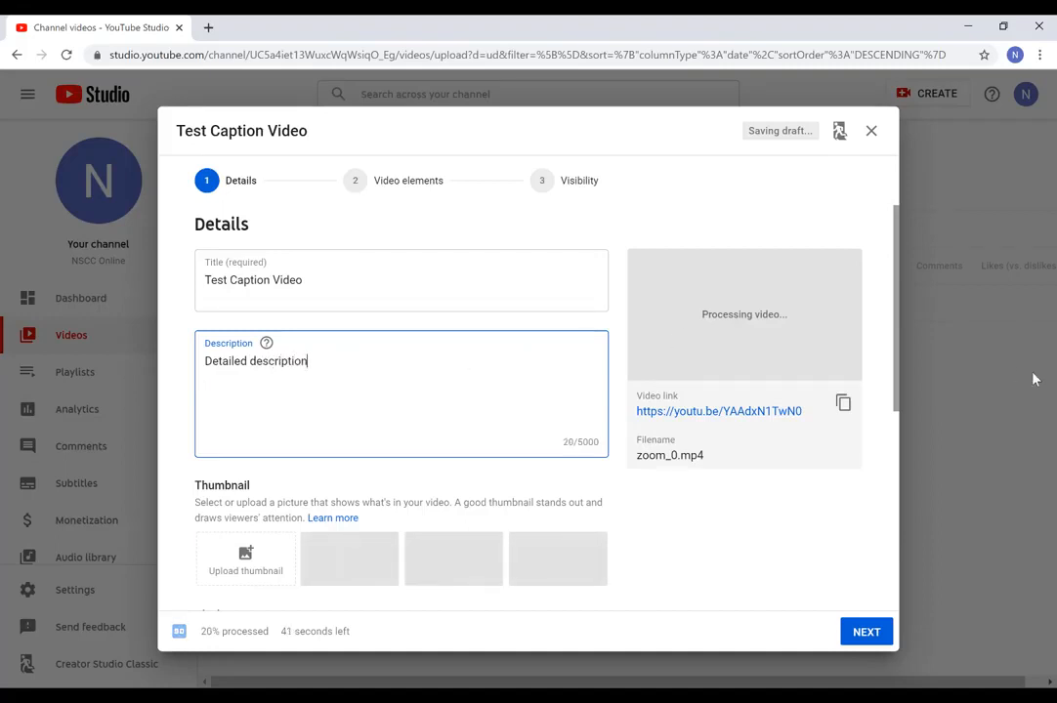
Step: Mark the video as not made for kids and proceed to the video elements stage
click(890, 422)
drag(890, 420, 864, 580)
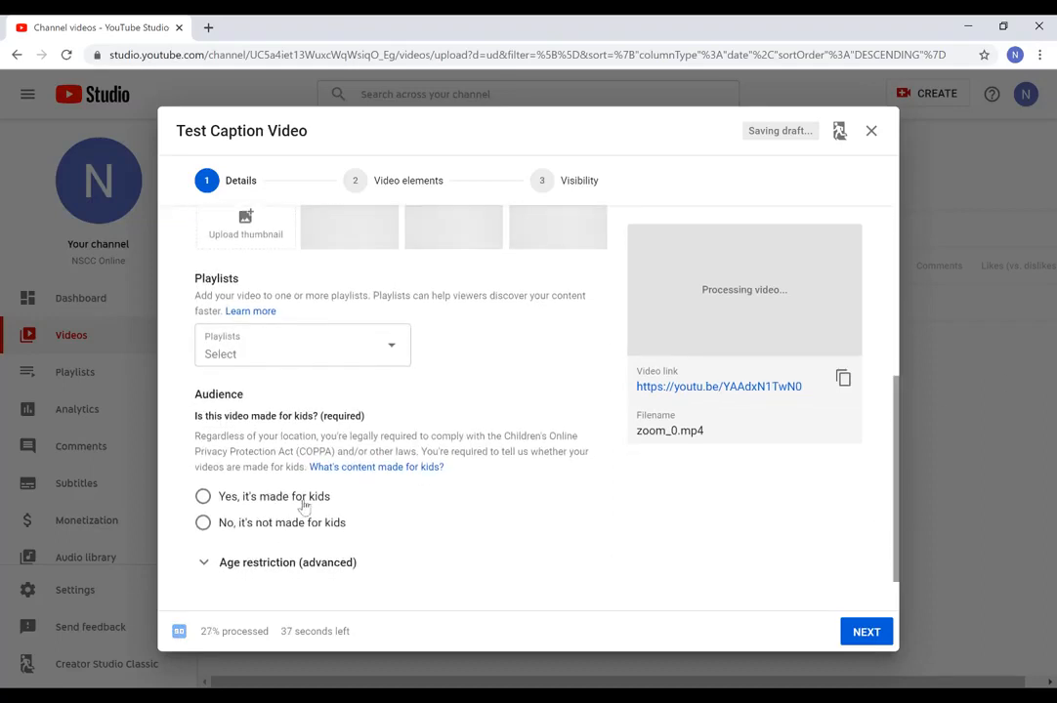
click(202, 523)
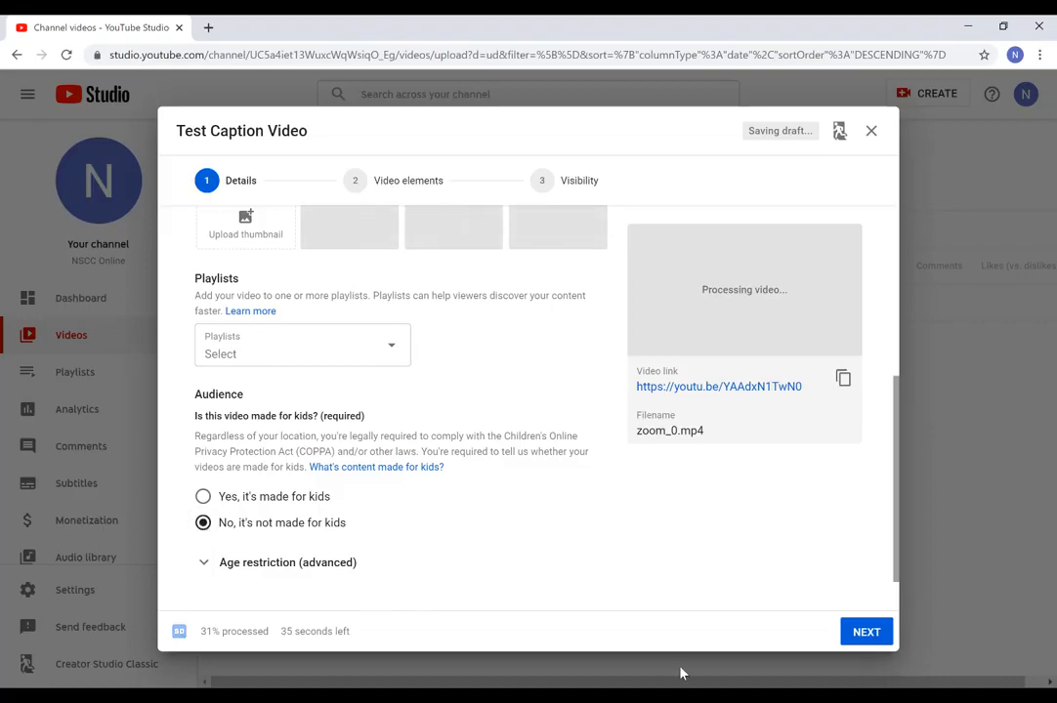
click(860, 630)
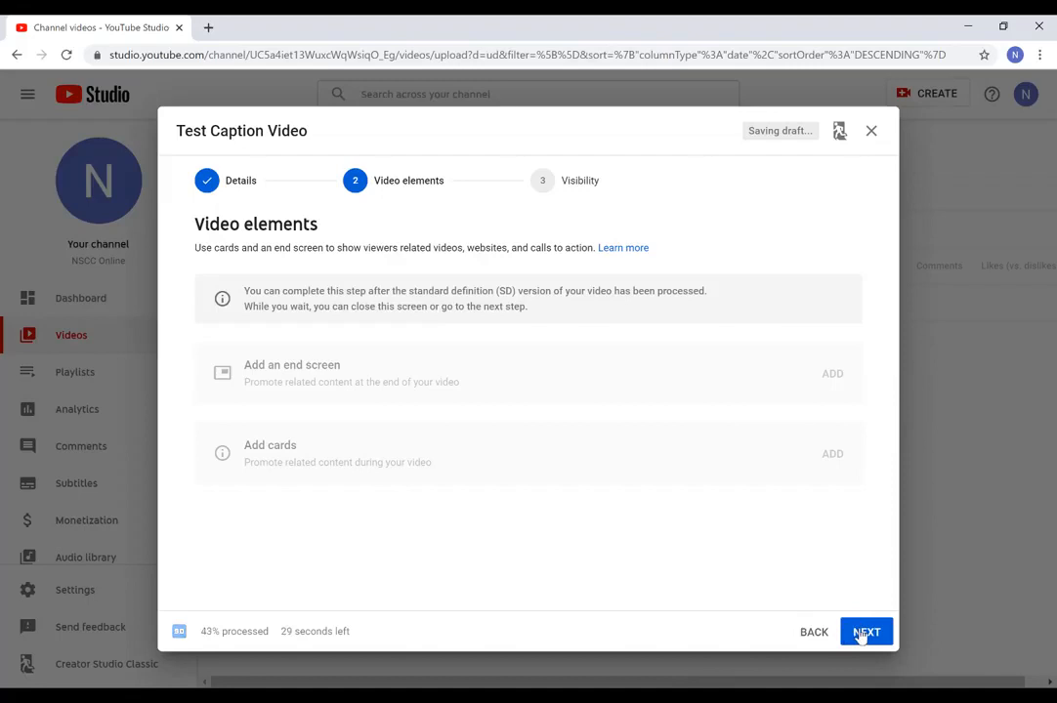
Step: Skip the video elements, save the video with Private visibility and dismiss the processing notice
click(862, 633)
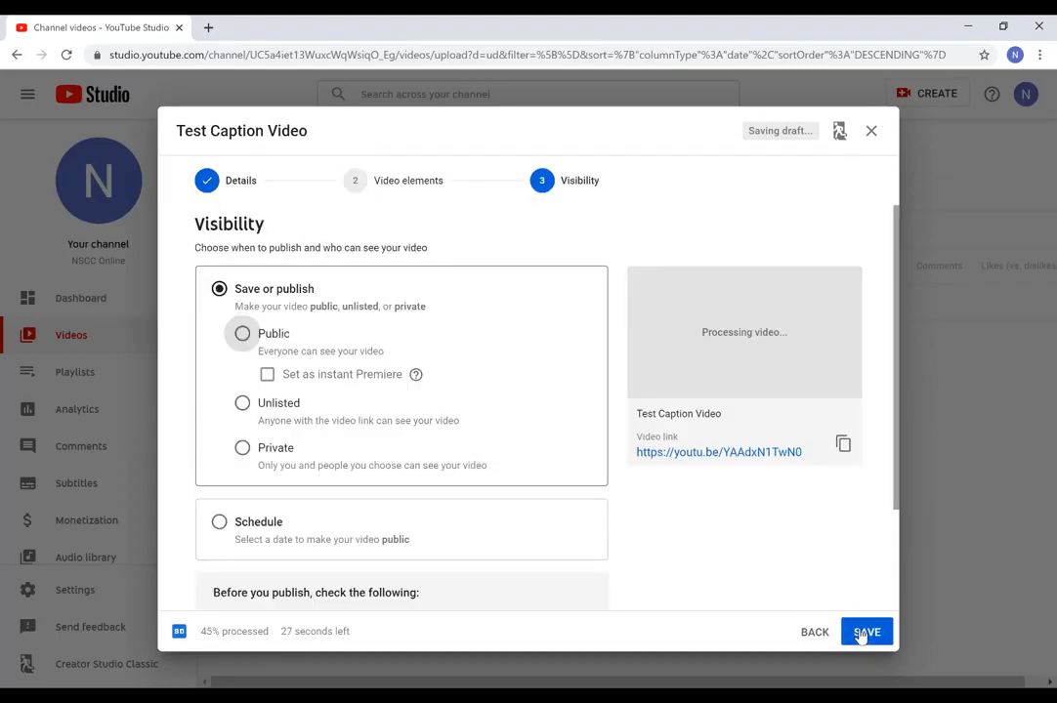
click(242, 449)
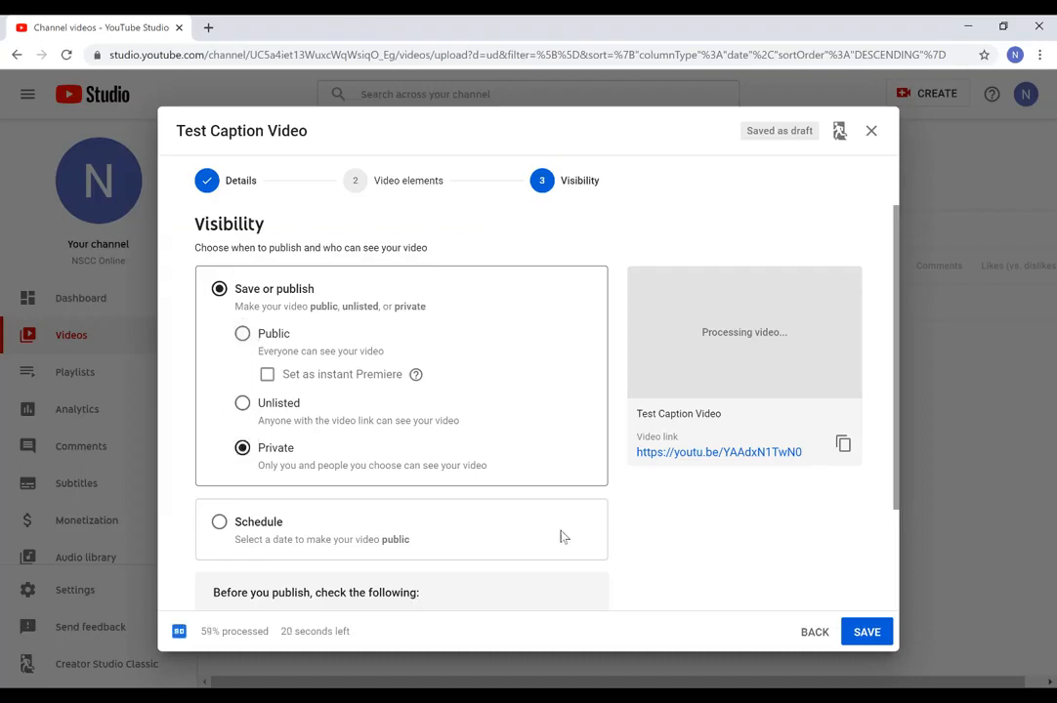
click(855, 635)
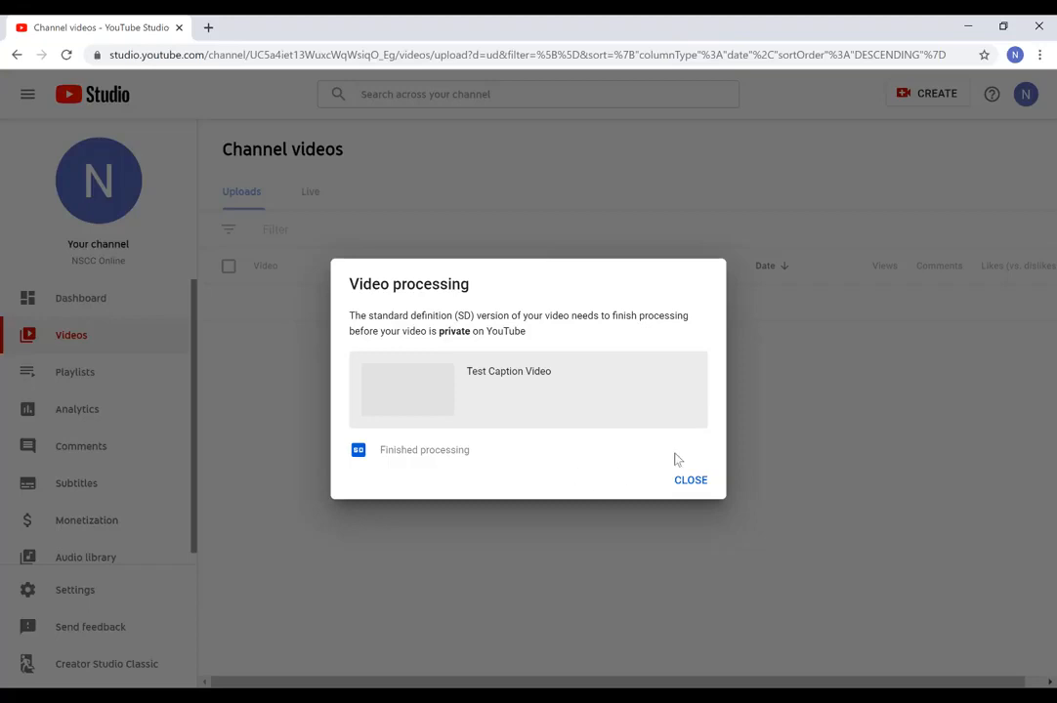
click(688, 480)
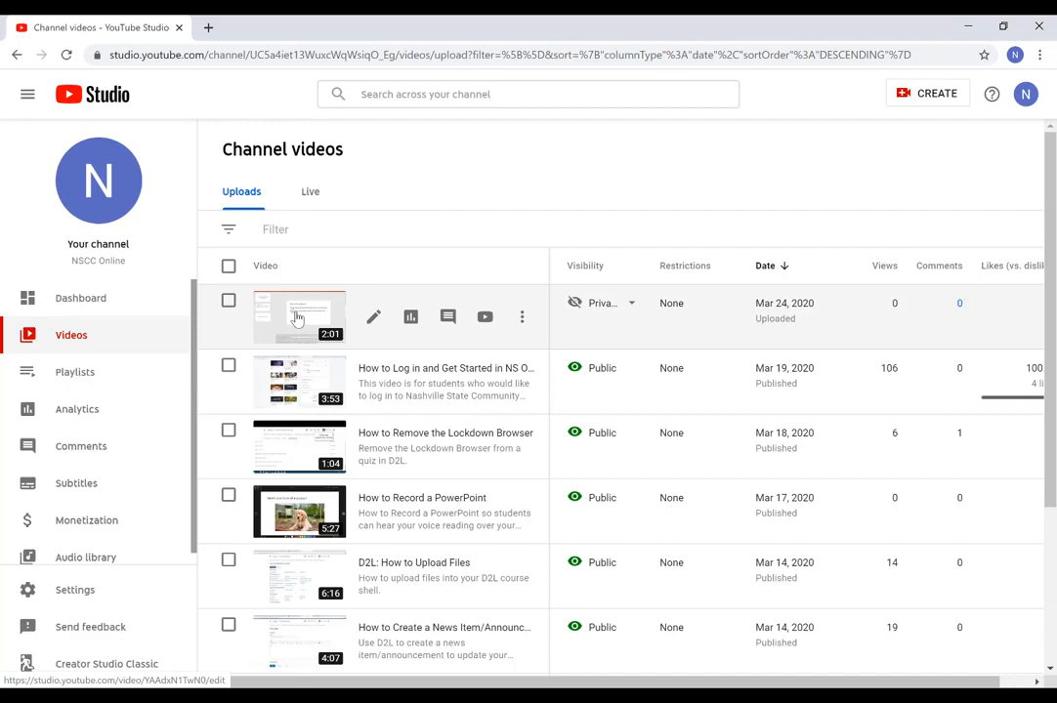
Step: Open the subtitles page of the newly uploaded Test Caption Video
click(297, 317)
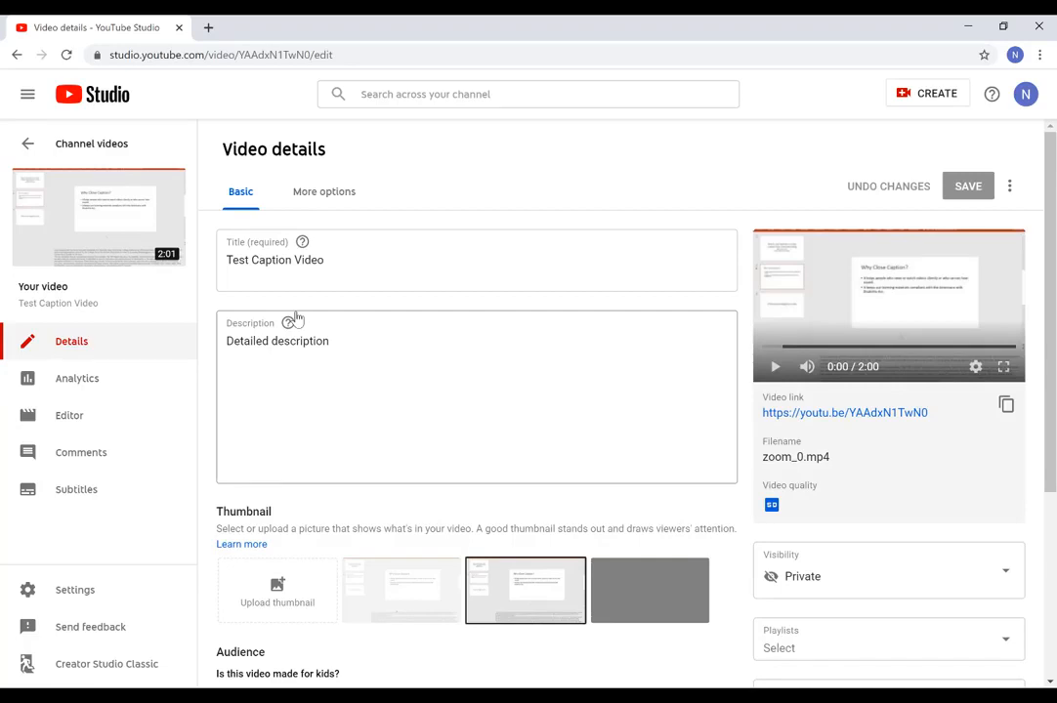
click(78, 493)
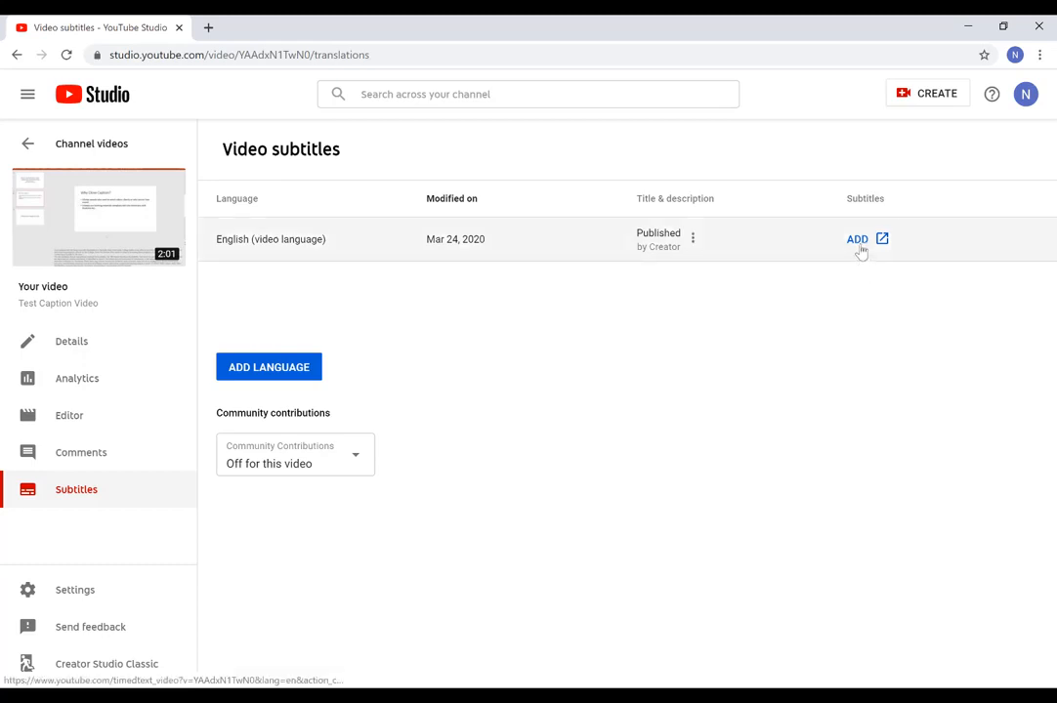
Step: Try creating new English subtitles manually with the text "Type what I hear in the box.", discard the draft and return to Studio
click(860, 247)
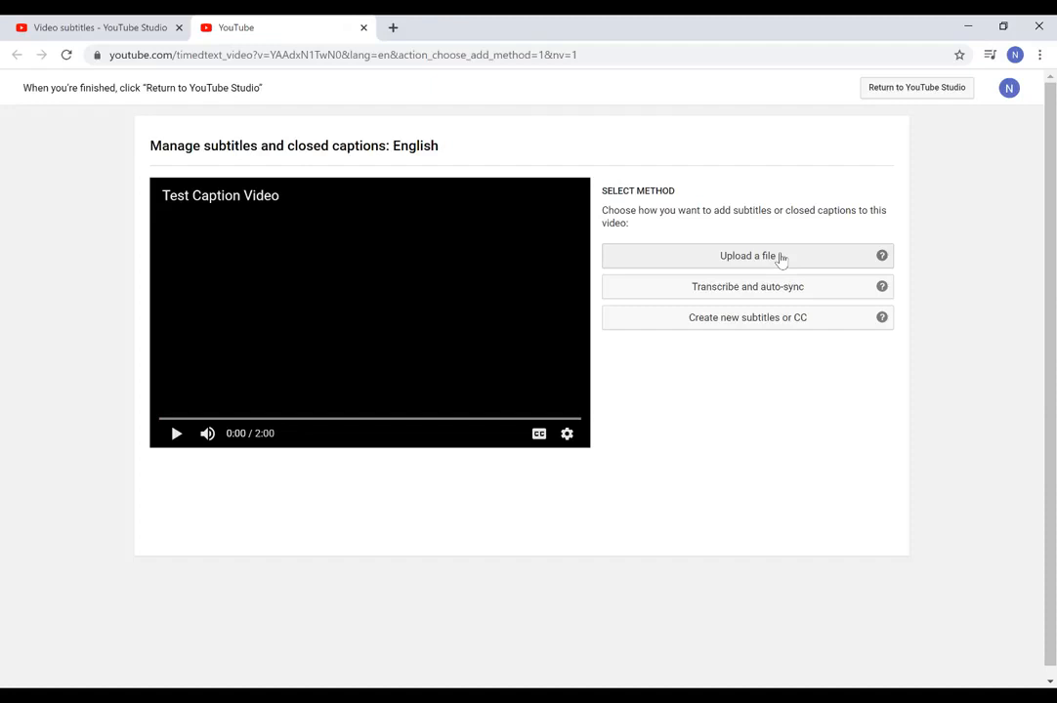
click(778, 320)
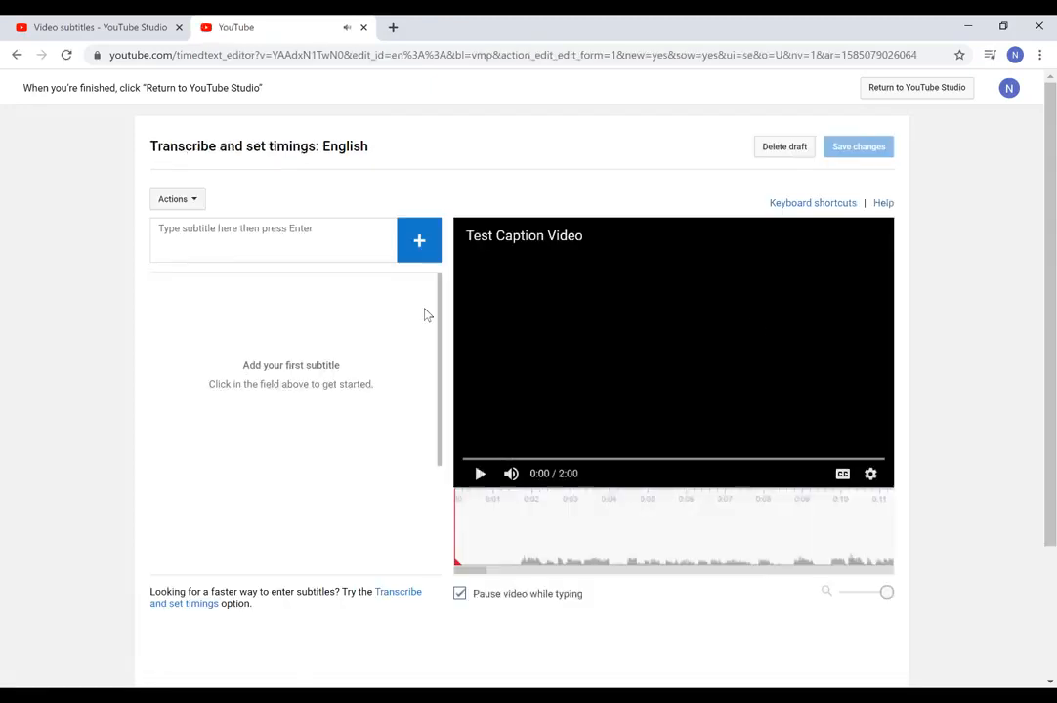
click(311, 242)
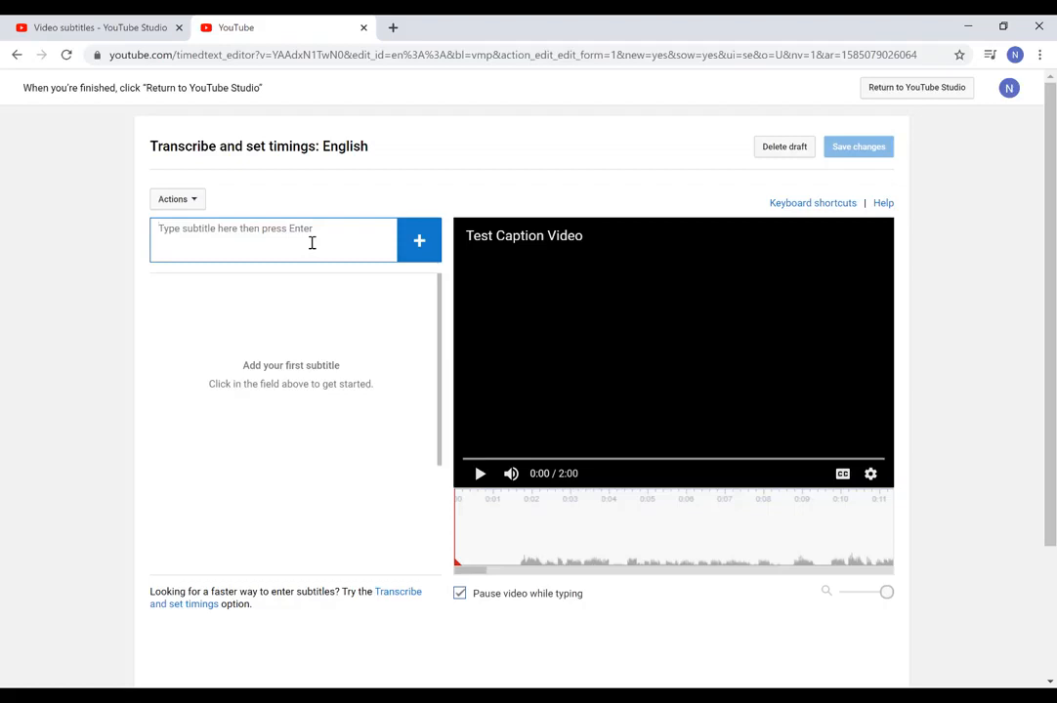
text(Type what I hea)
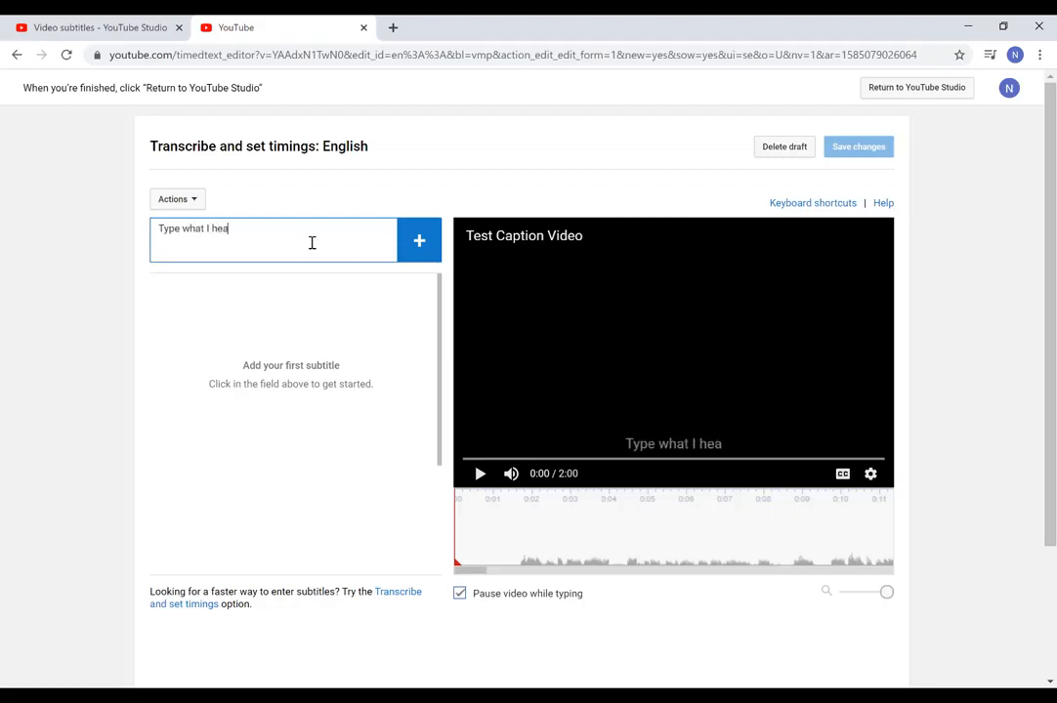
text(r in the)
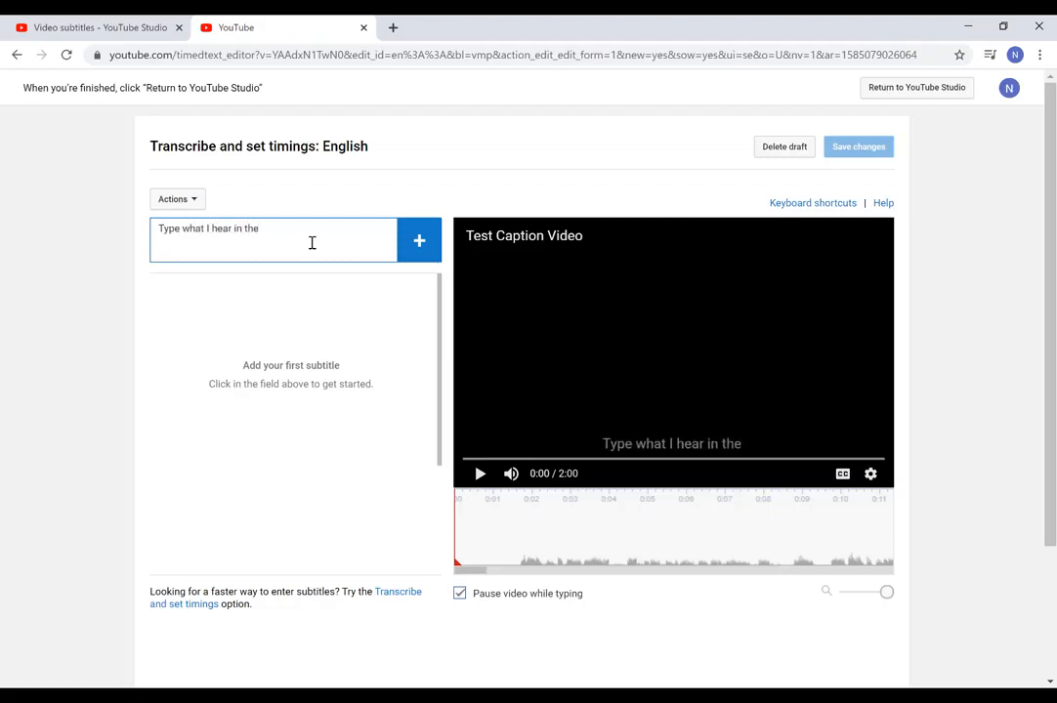
text( box.)
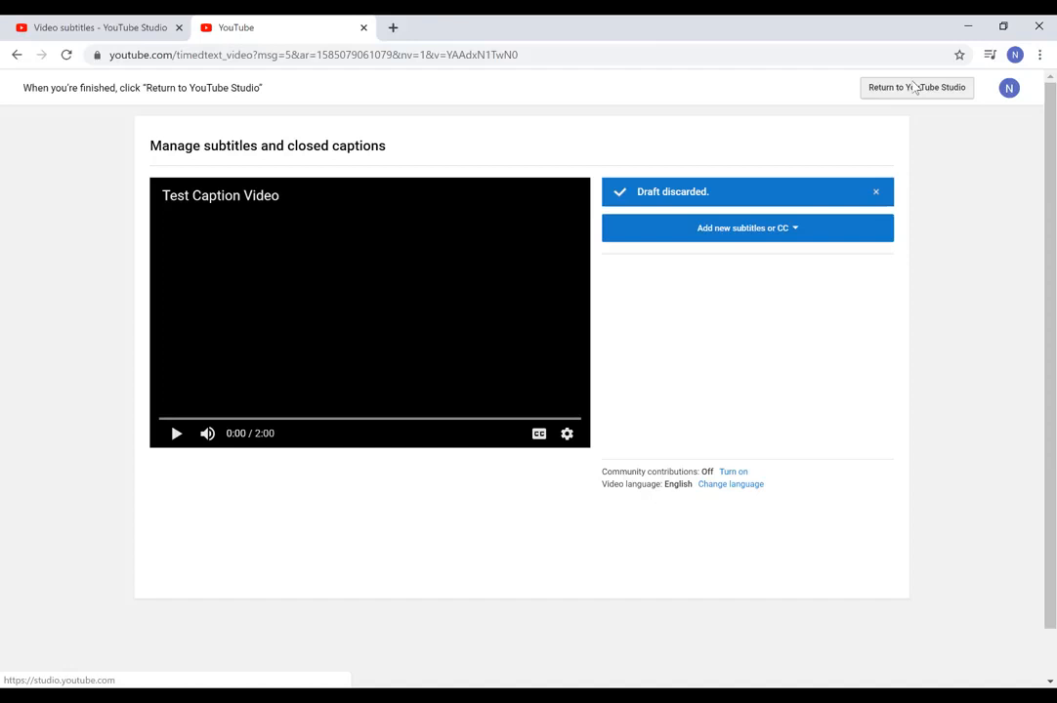
click(912, 88)
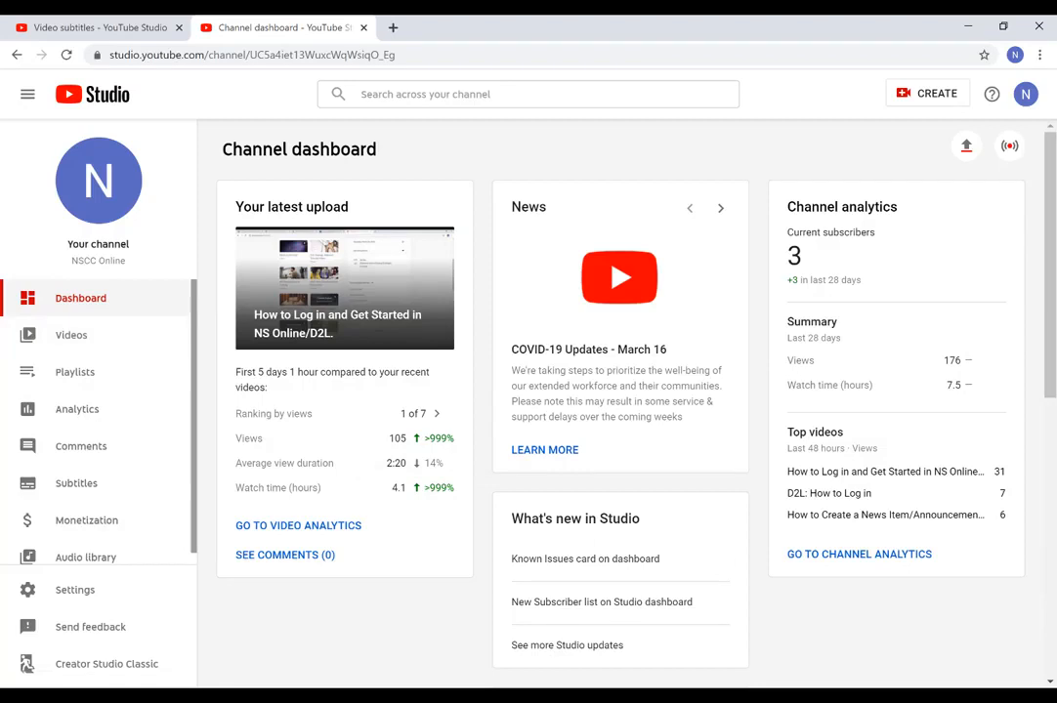
click(361, 698)
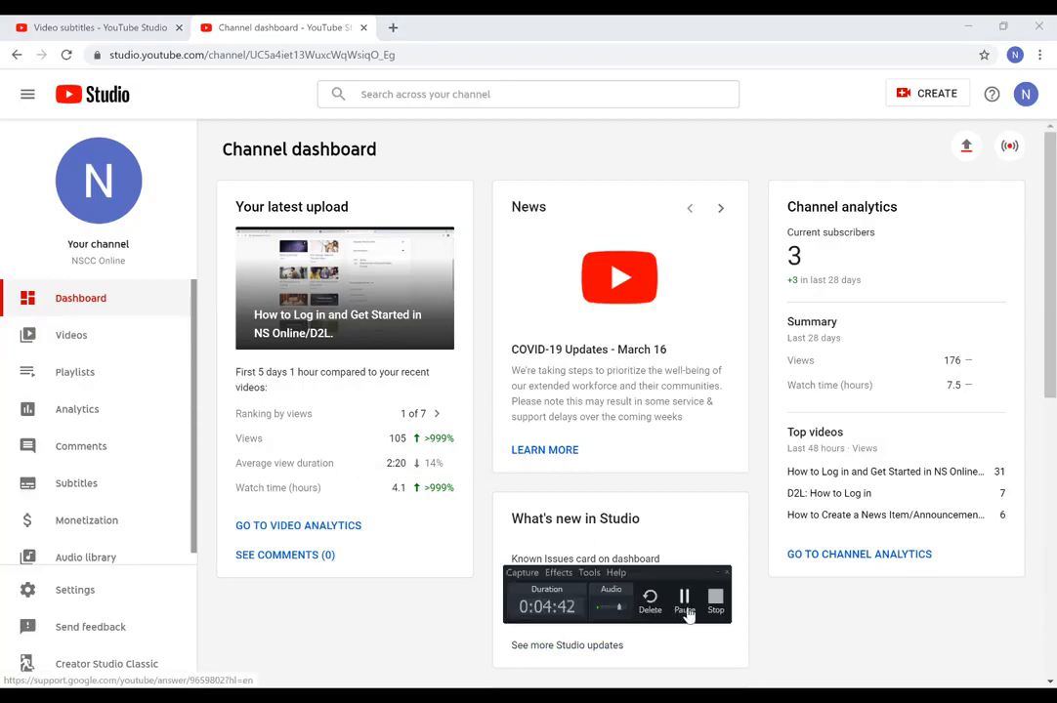
click(685, 603)
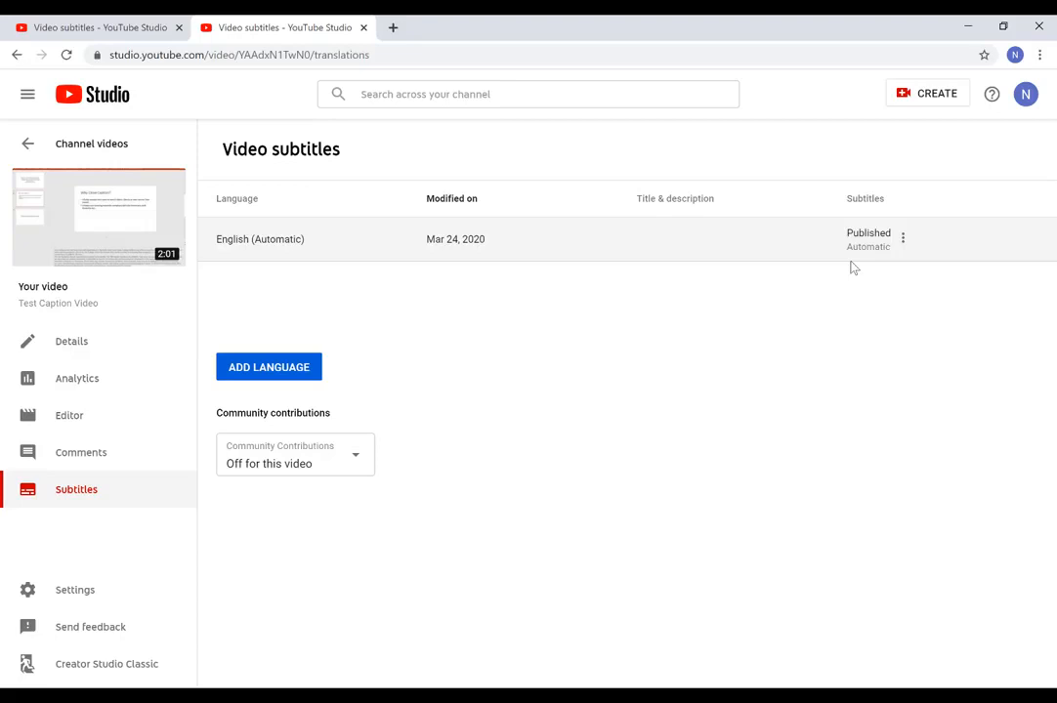
Step: Open the automatic English subtitles of Test Caption Video in Classic Studio for editing
click(903, 239)
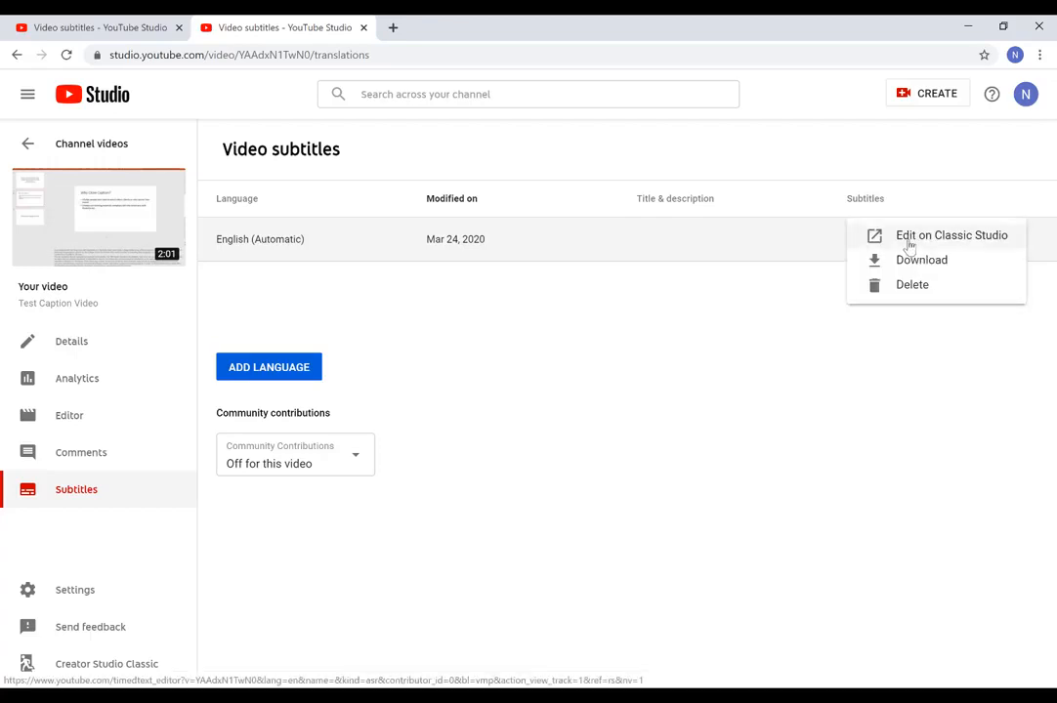
click(910, 239)
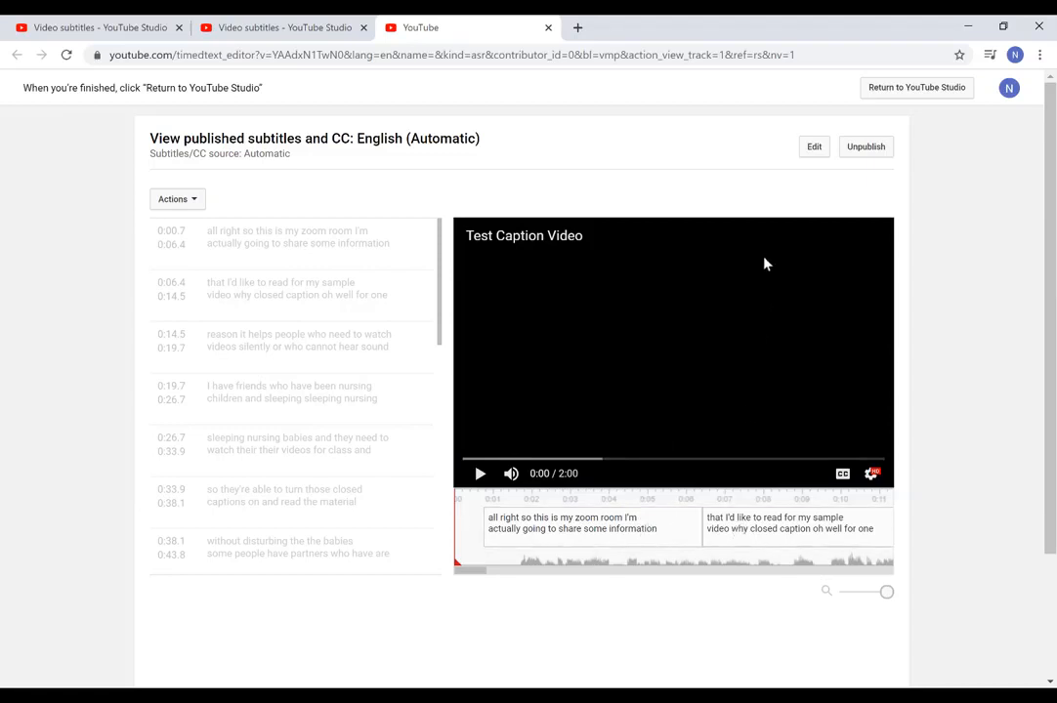
click(815, 148)
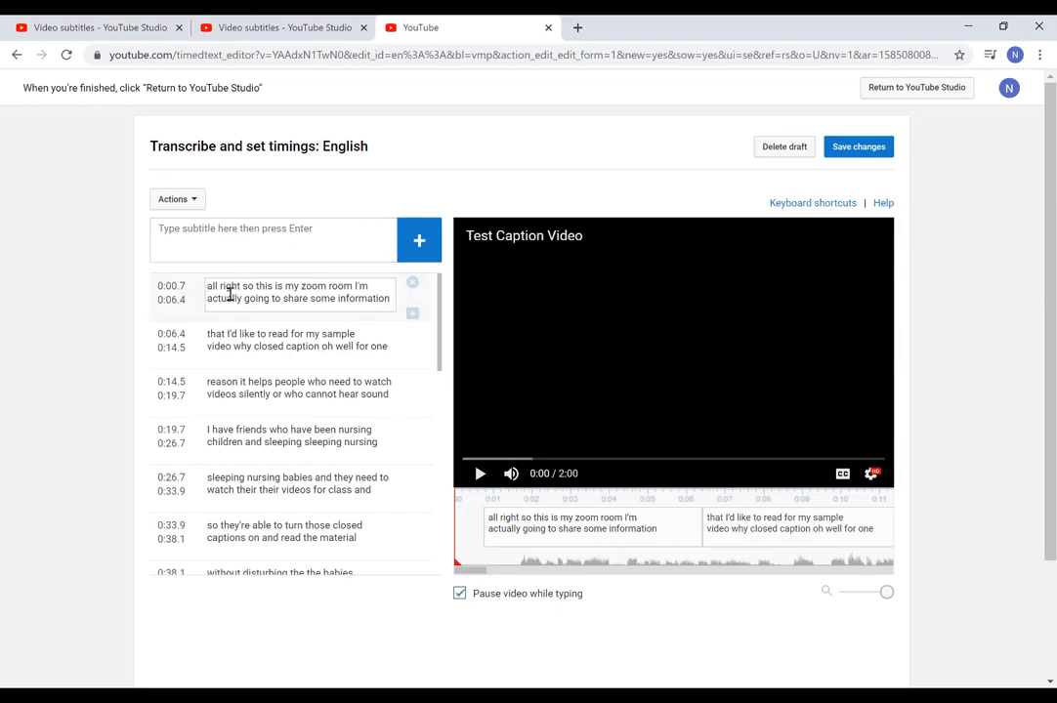
Step: Correct capitalization and punctuation in the first caption so it begins "All right. So this is my zoom room. I'm"
key(BackSpace)
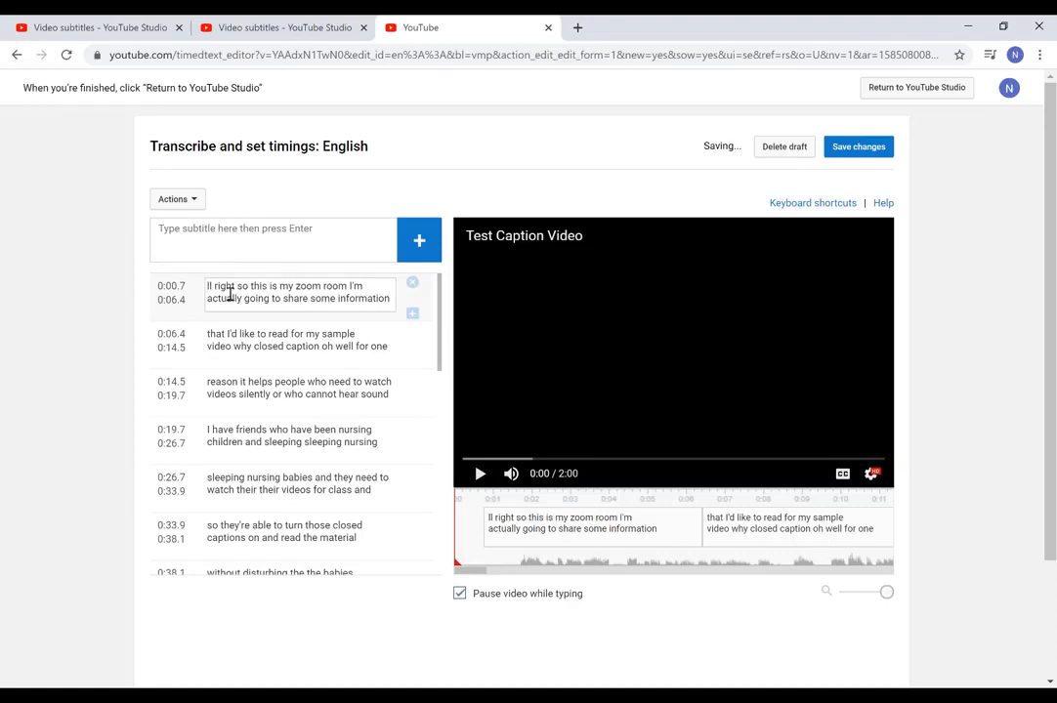
text(A)
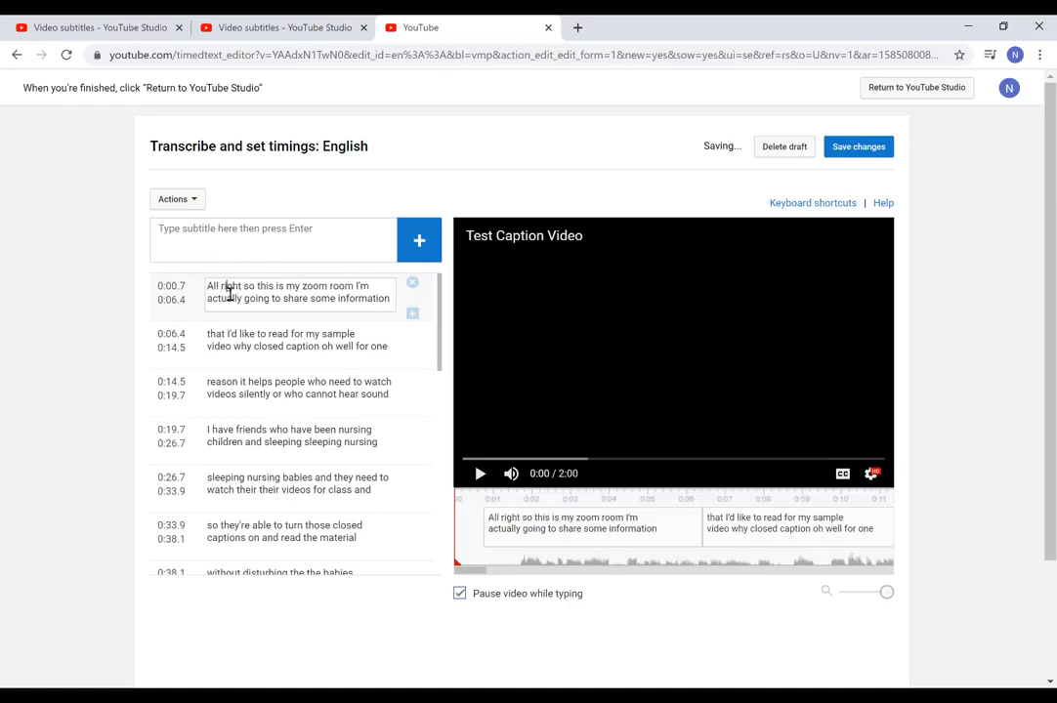
key(Right)
key(Right)
key(Right)
key(Right)
key(Right)
key(Right)
key(Right)
key(Right)
text(.)
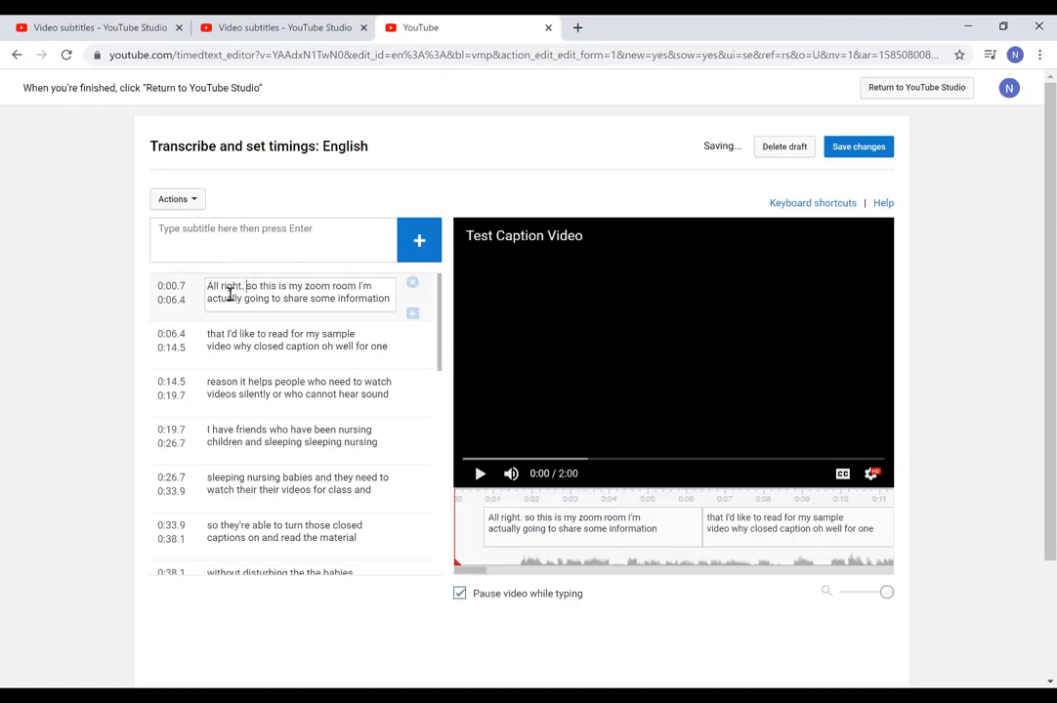
key(Delete)
text(S)
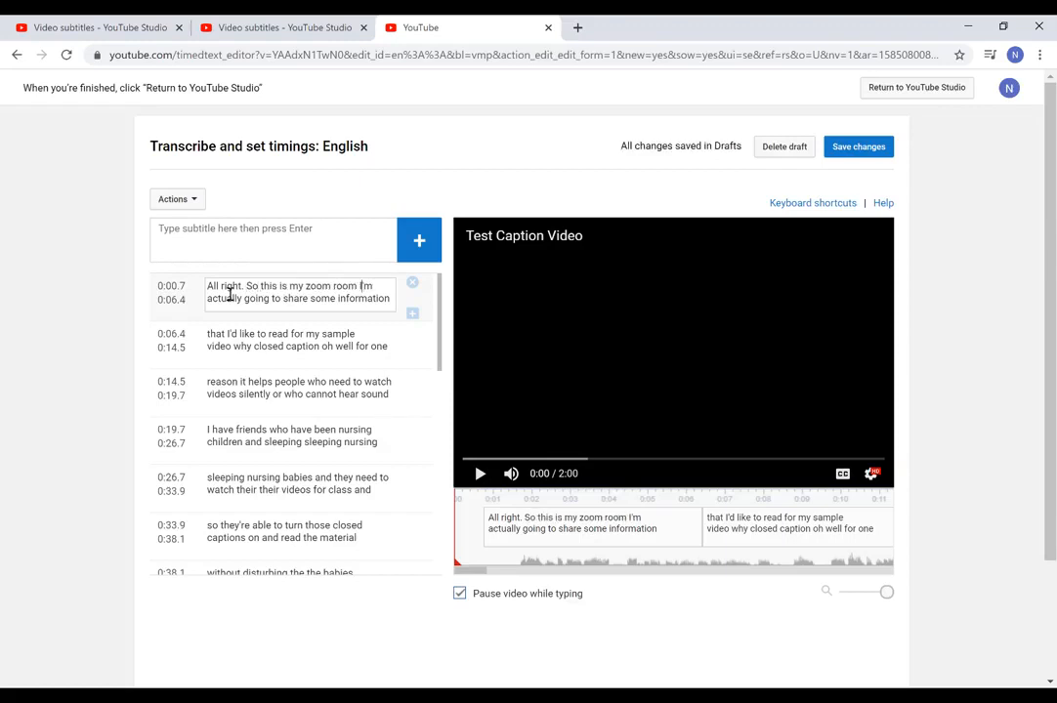
key(Left)
text(.)
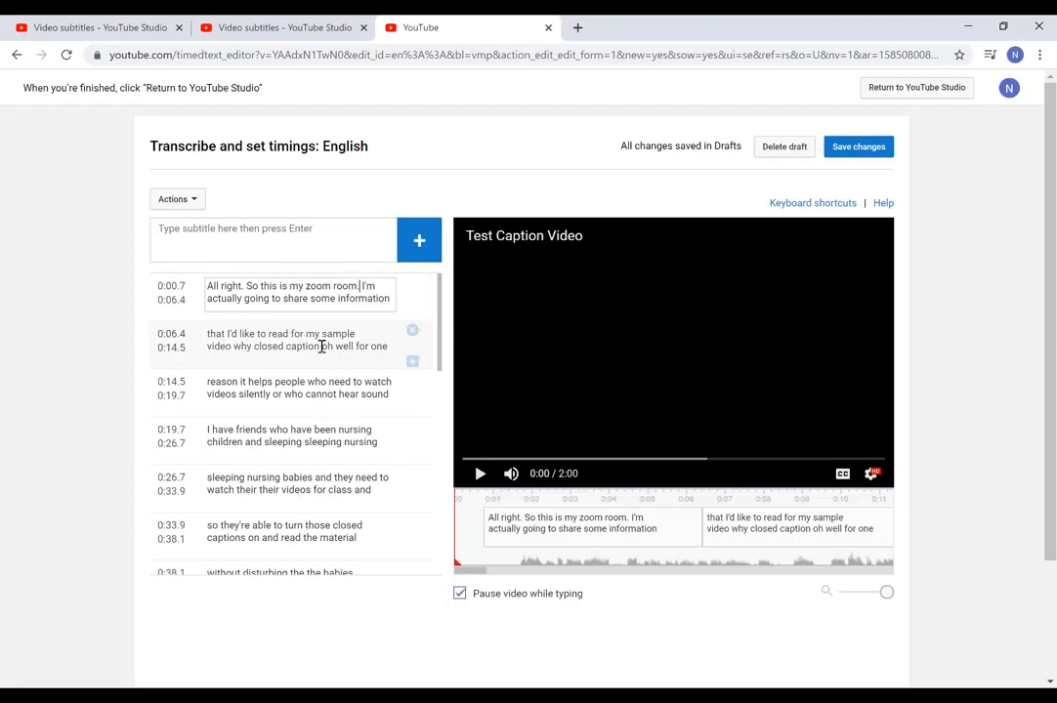
Step: Correct the second caption by replacing "oh well" after "closed caption" with a period and "Well", so the line ends ".Well for one"
click(322, 346)
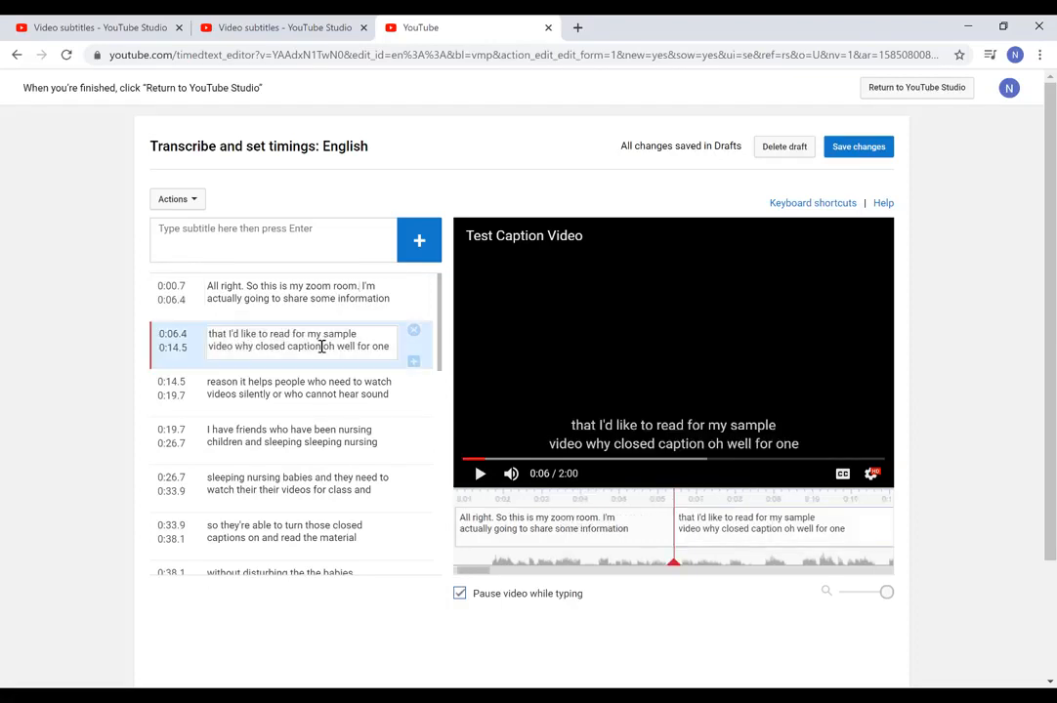
text(.)
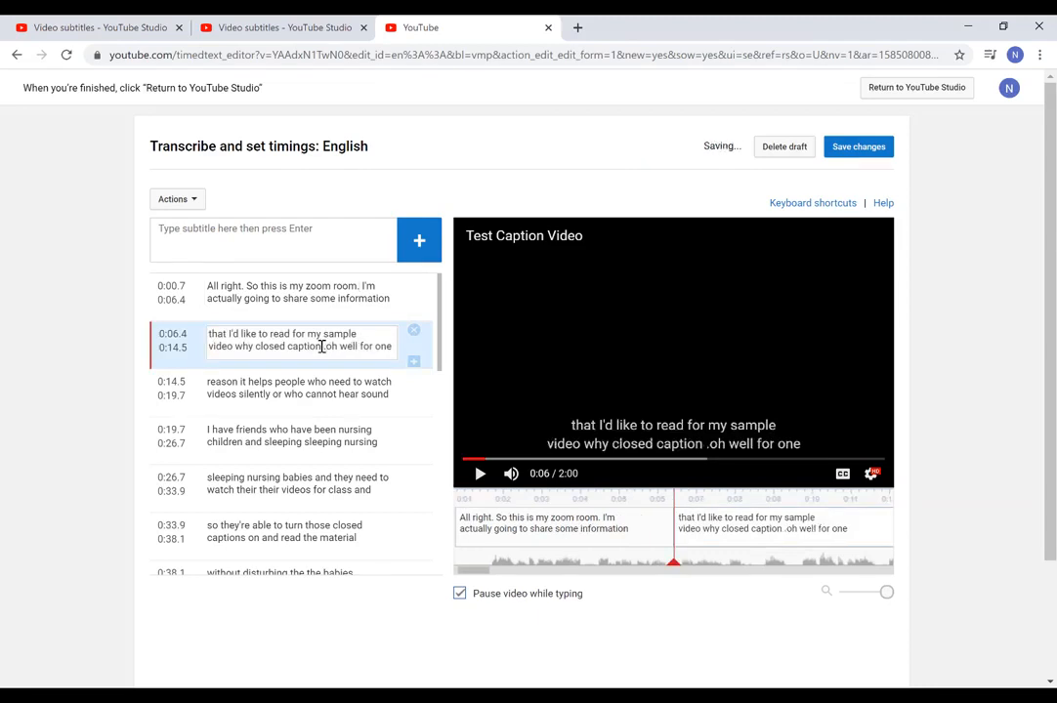
key(Right)
key(Right)
key(Right)
key(Right)
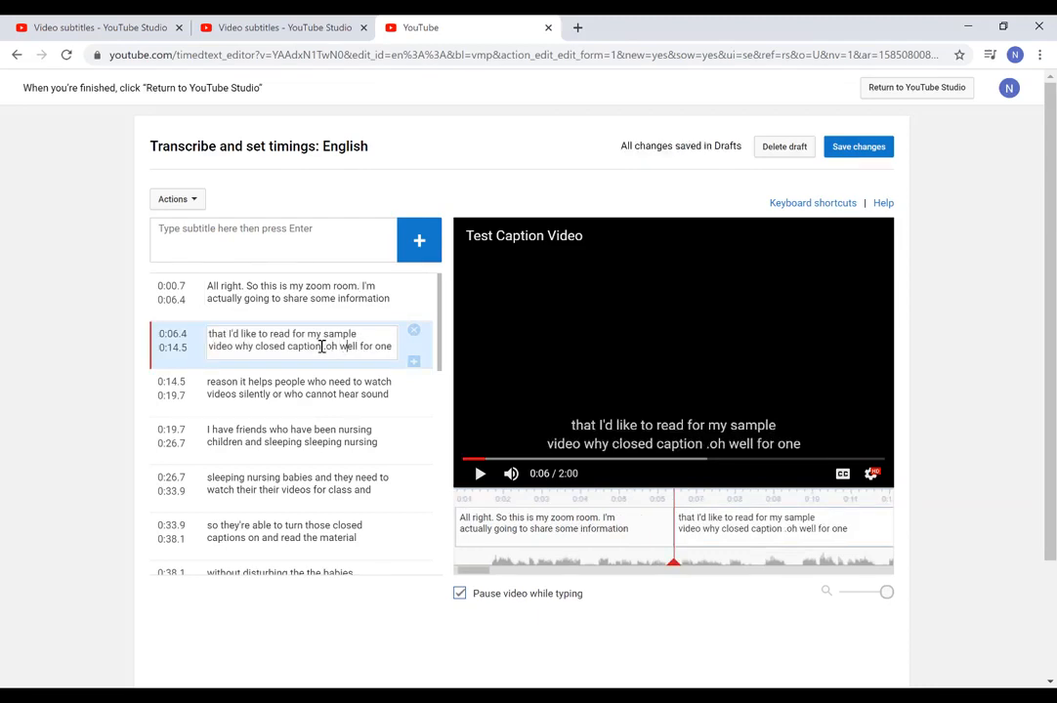
key(BackSpace)
key(BackSpace)
key(BackSpace)
key(BackSpace)
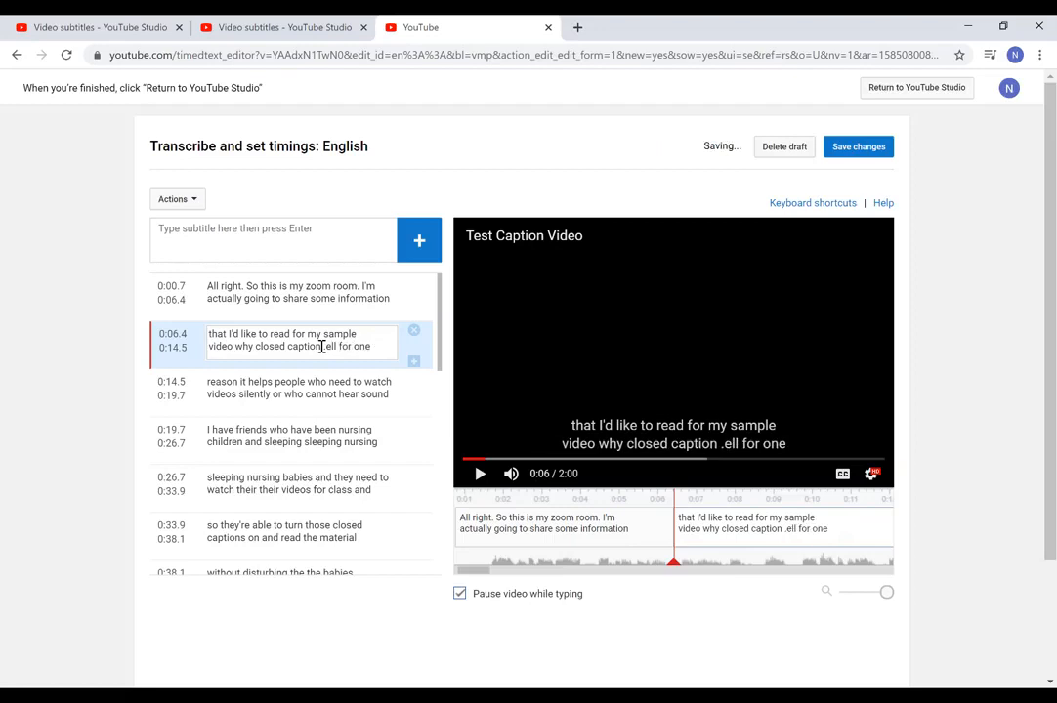
text(W)
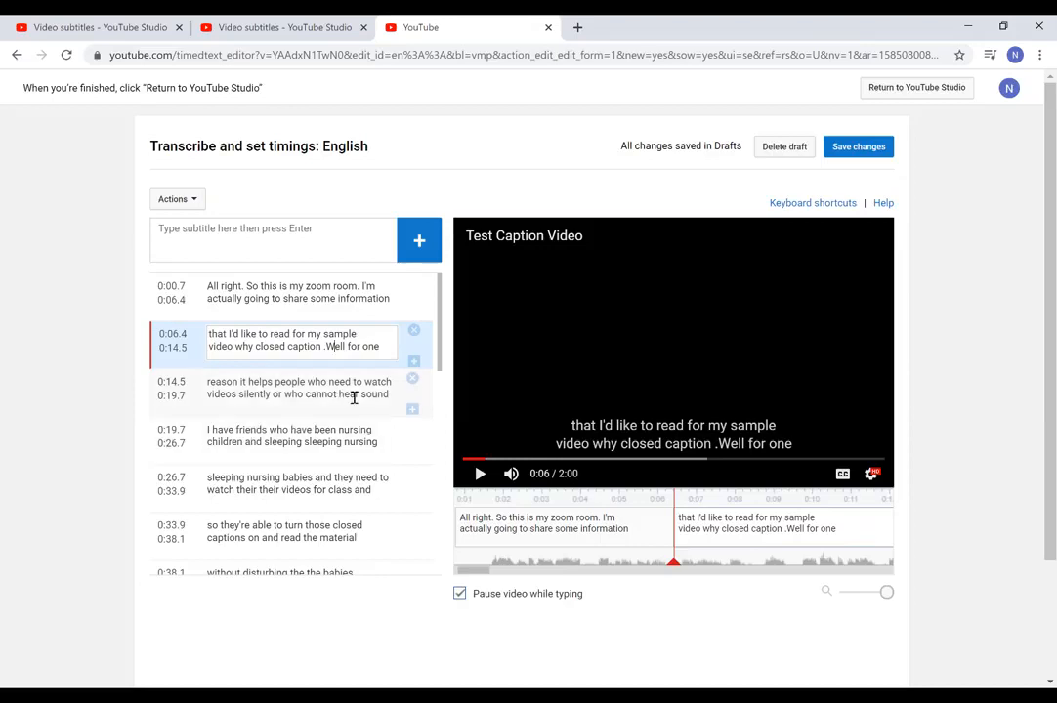
Step: Add a period after "cannot hear sound" in the third caption and save the subtitle changes
click(397, 399)
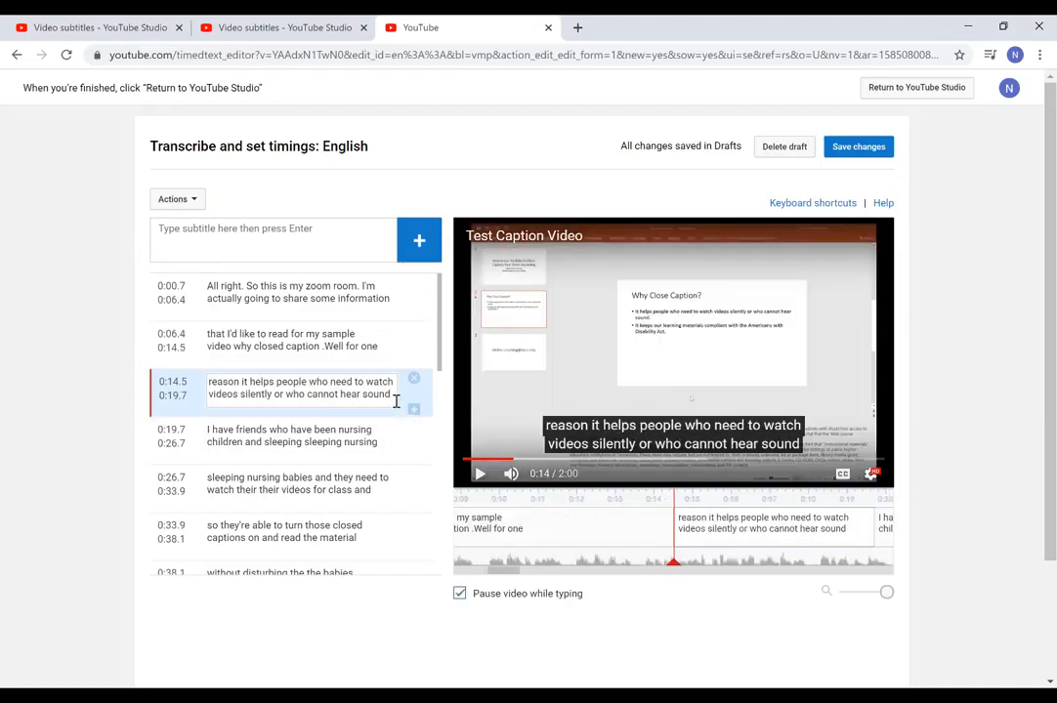
text(.)
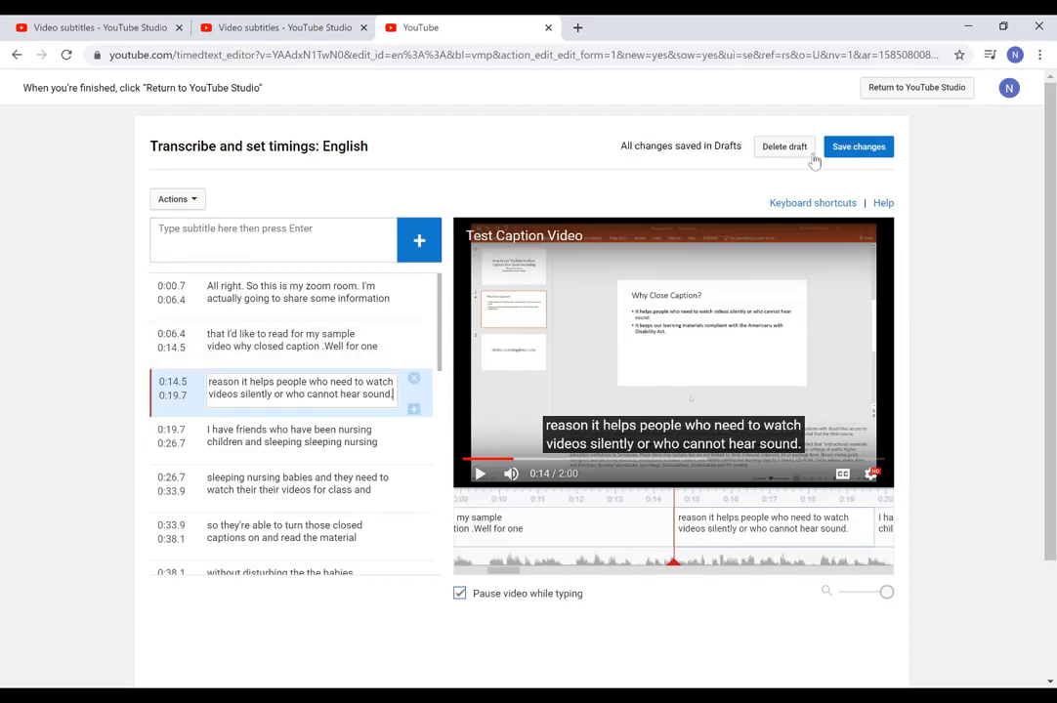
click(860, 150)
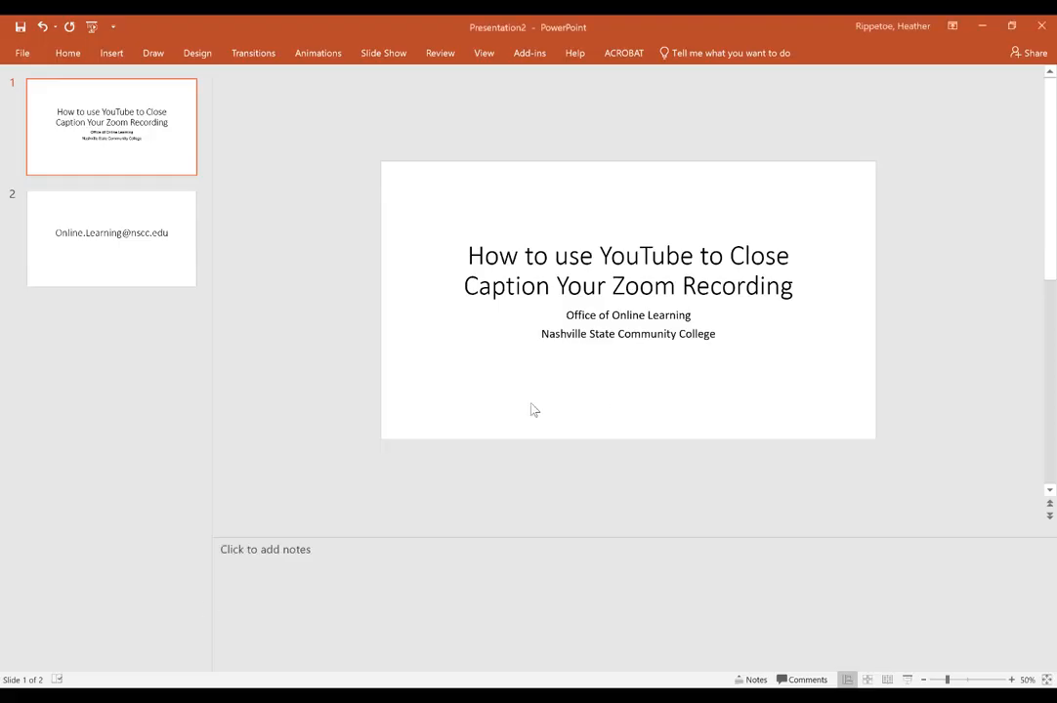
Step: In the PowerPoint presentation, show the second slide with the contact e-mail as a full-screen slide show
click(160, 266)
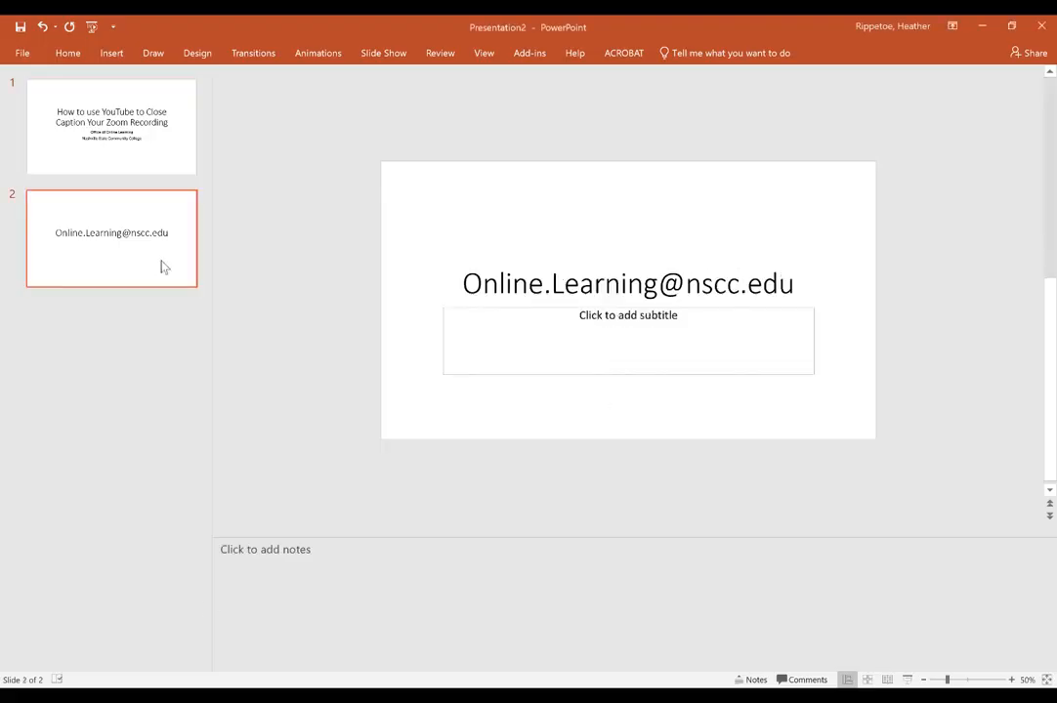
click(907, 680)
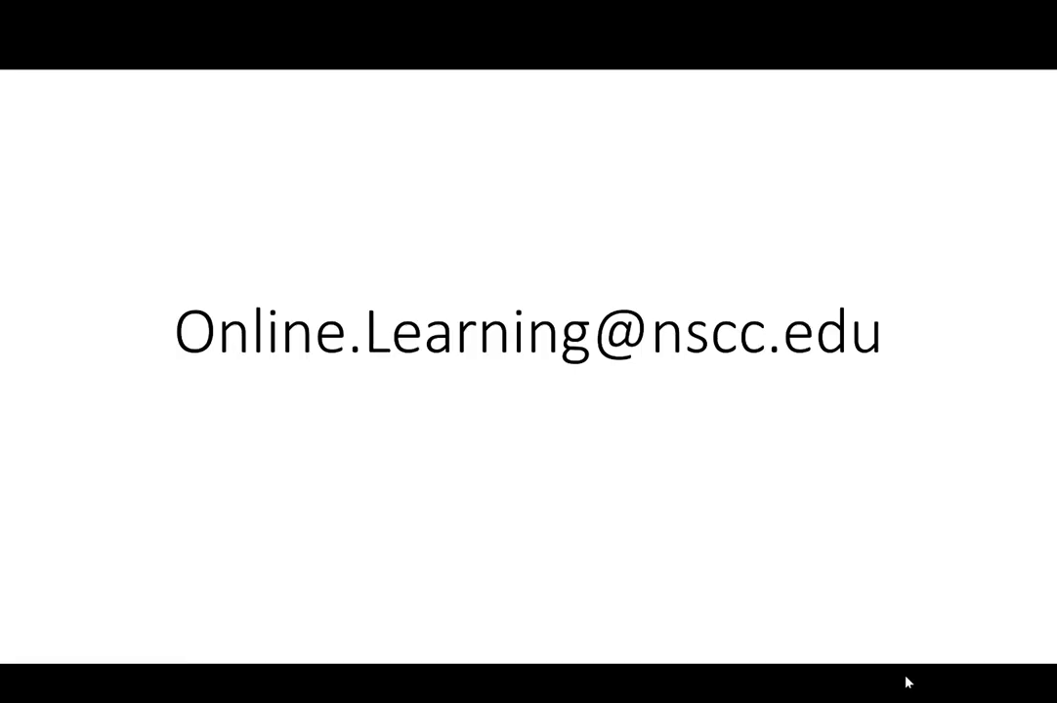